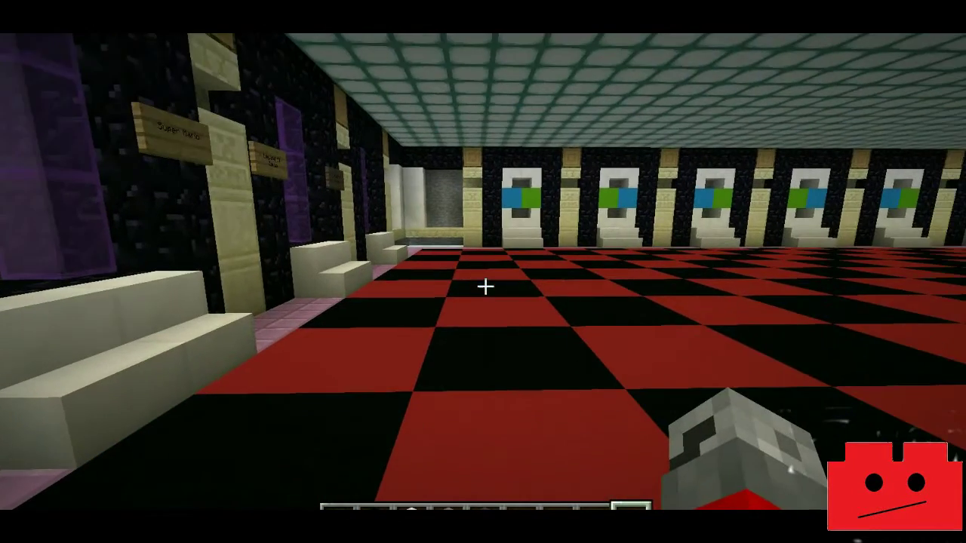
- Walk across the checkered hall past the row of portals and their signs
{"action": "key", "text": "w"}
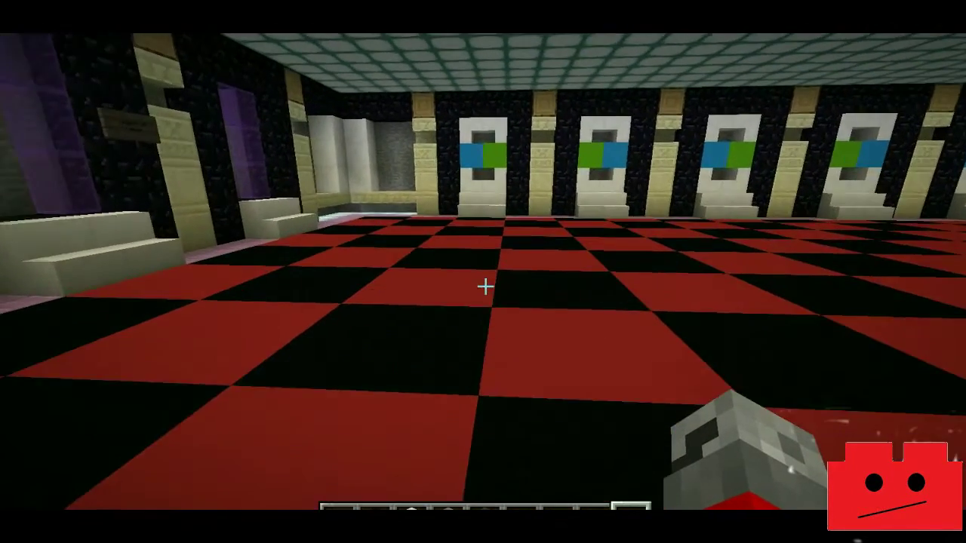
{"action": "key", "text": "w"}
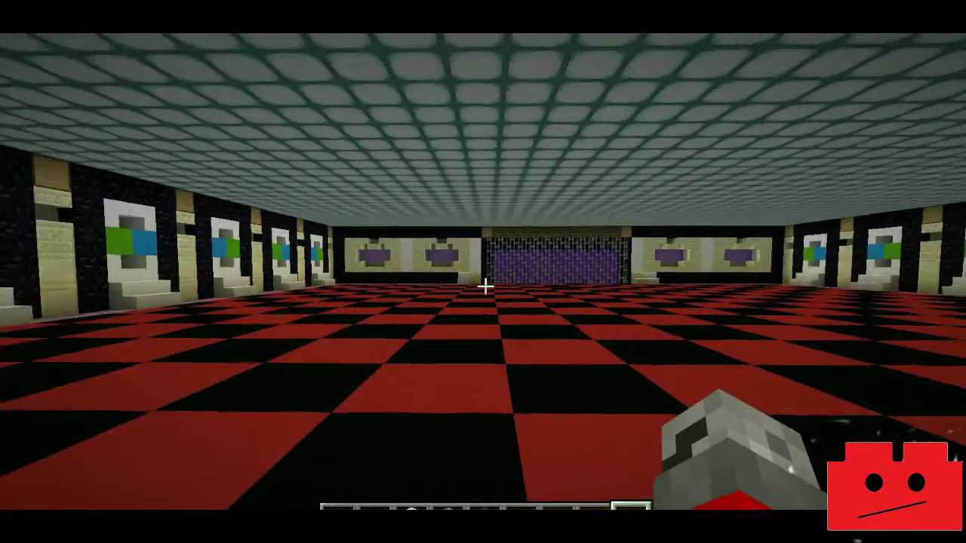
{"action": "key", "text": "w"}
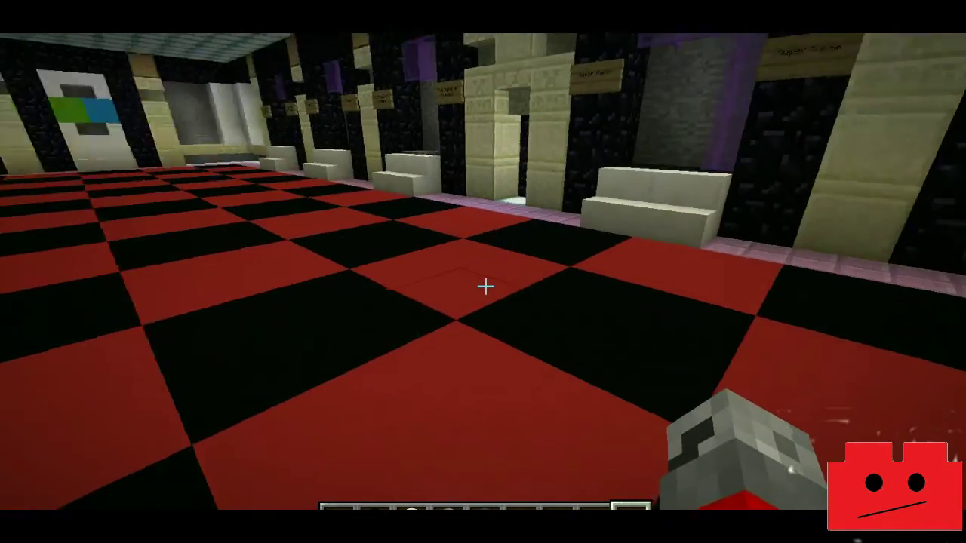
{"action": "key", "text": "w"}
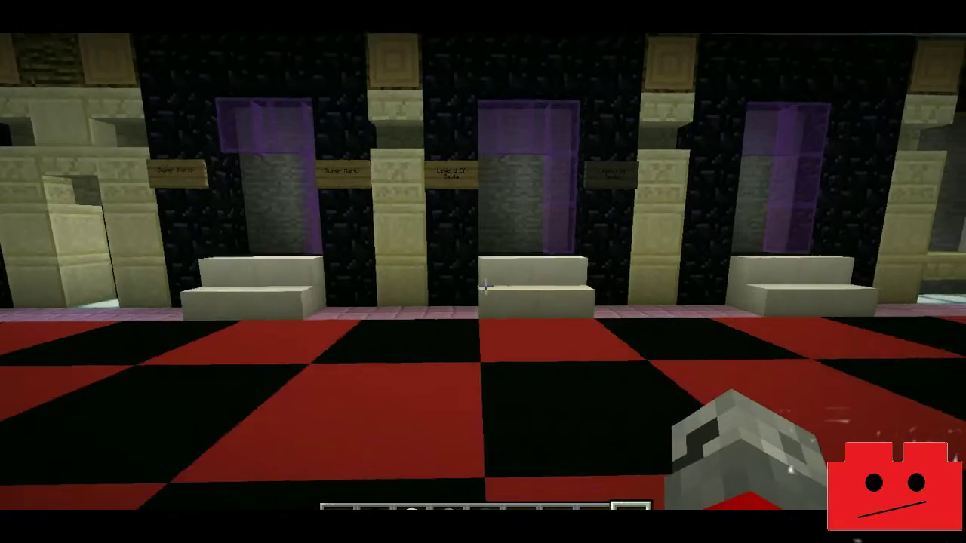
{"action": "key", "text": "w"}
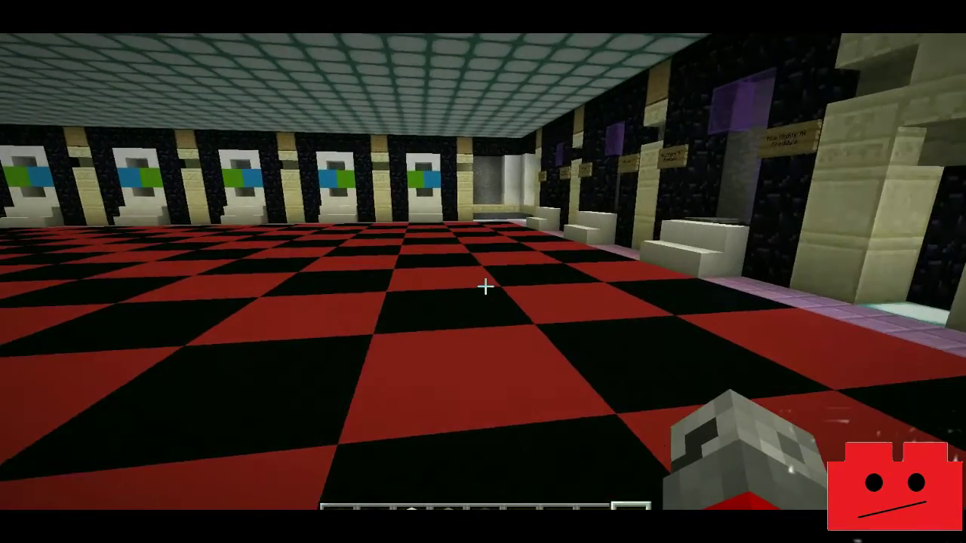
{"action": "key", "text": "w"}
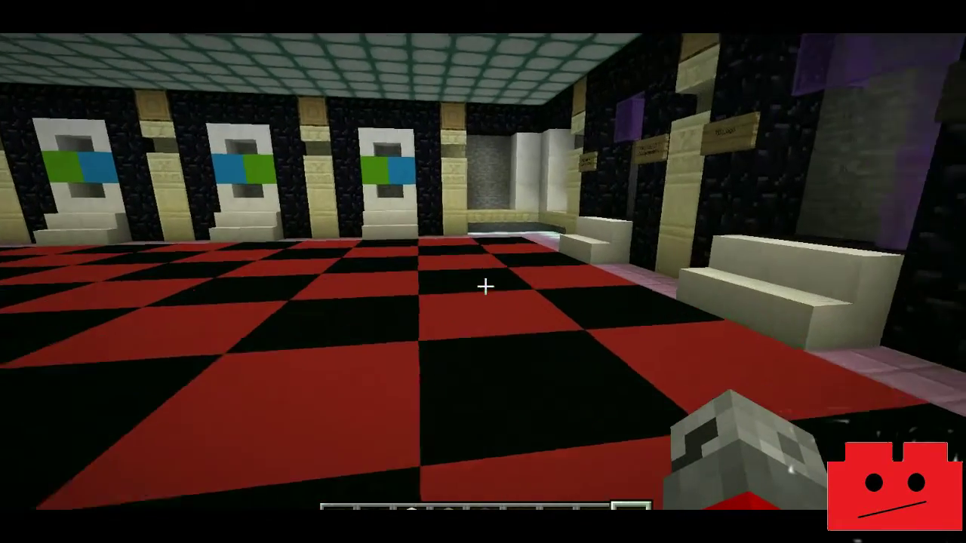
{"action": "key", "text": "w"}
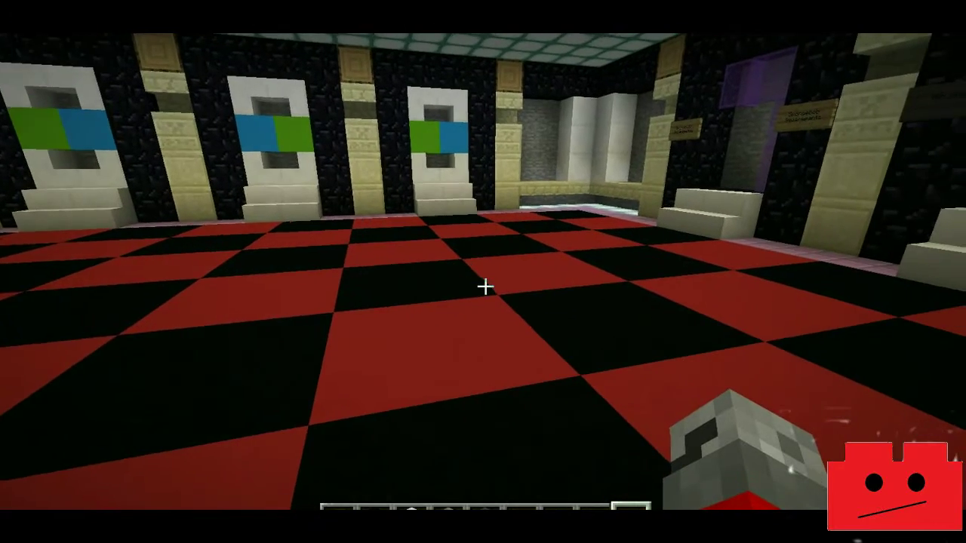
- Visit the corner by the Spongebob Squarepants portal and view its row of benches
{"action": "key", "text": "w"}
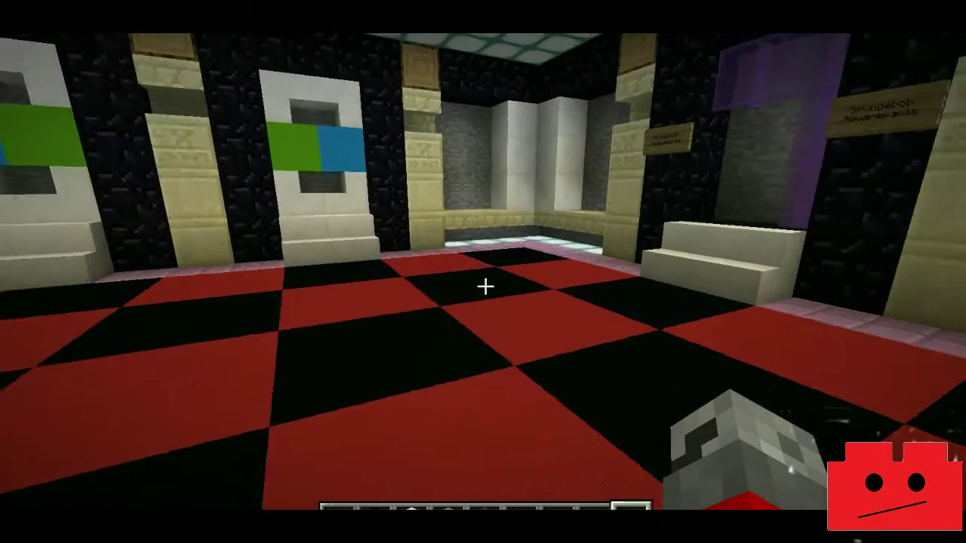
{"action": "key", "text": "w"}
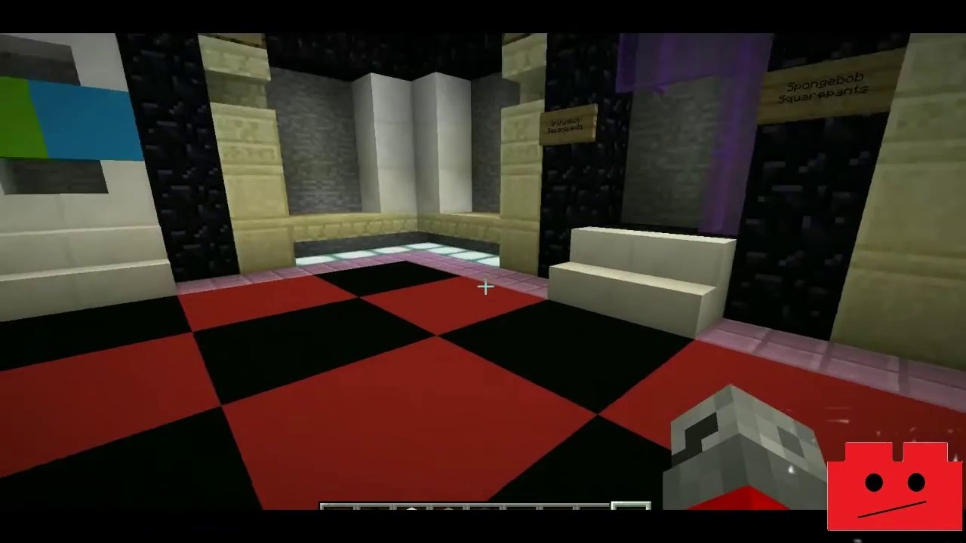
{"action": "key", "text": "w"}
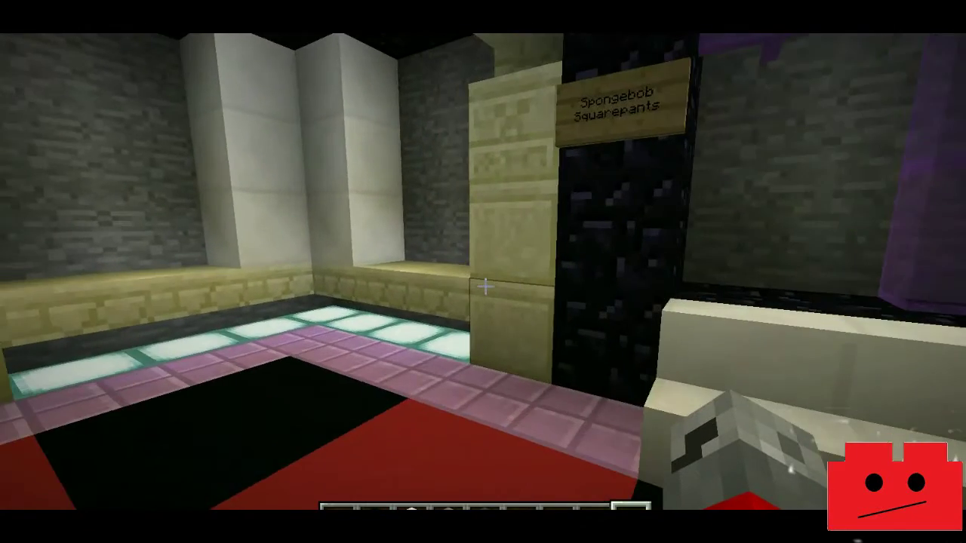
{"action": "key", "text": "w"}
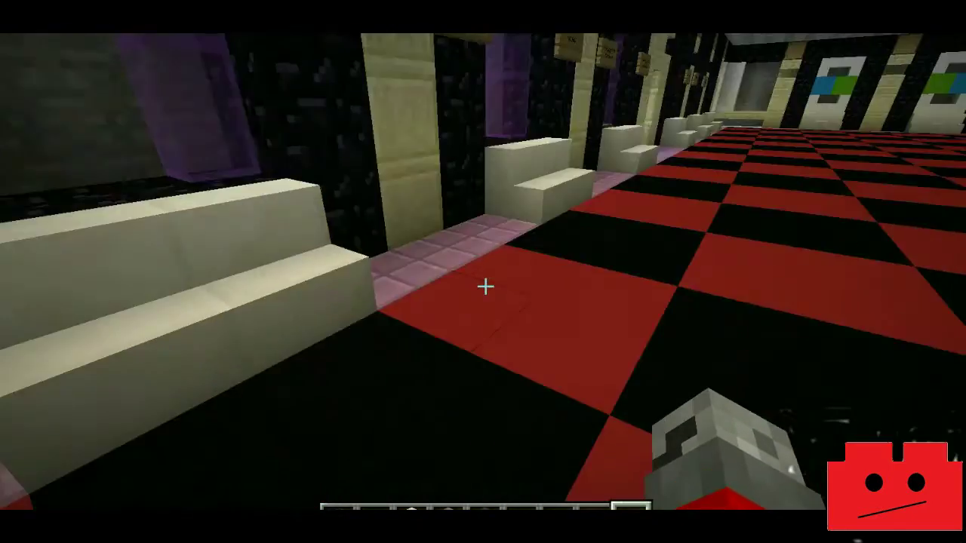
{"action": "key", "text": "w"}
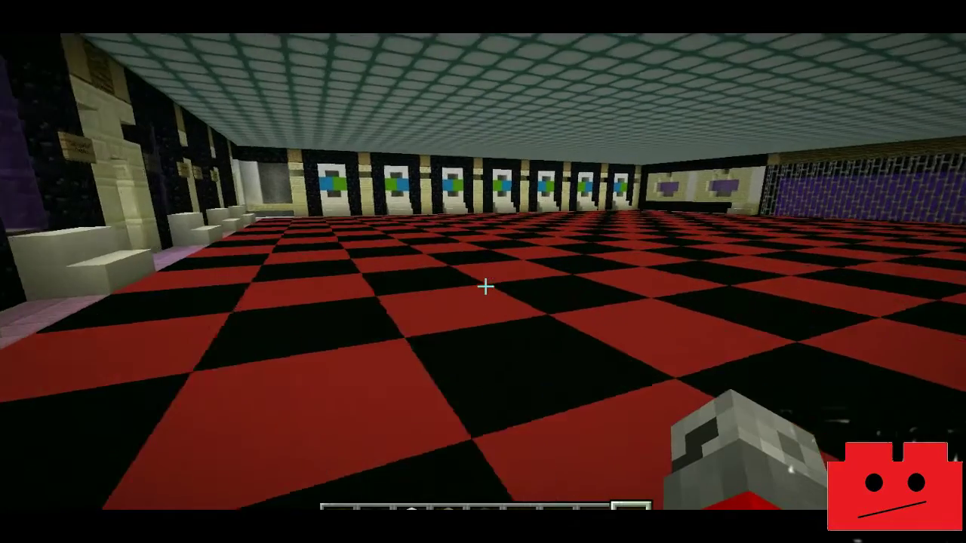
{"action": "key", "text": "w"}
{"action": "key", "text": "w"}
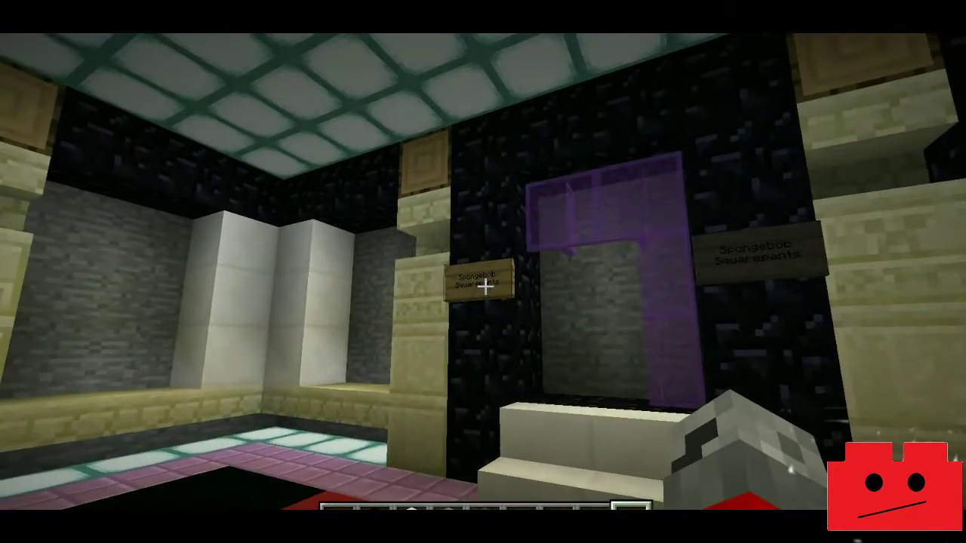
{"action": "key", "text": "w"}
{"action": "key", "text": "w"}
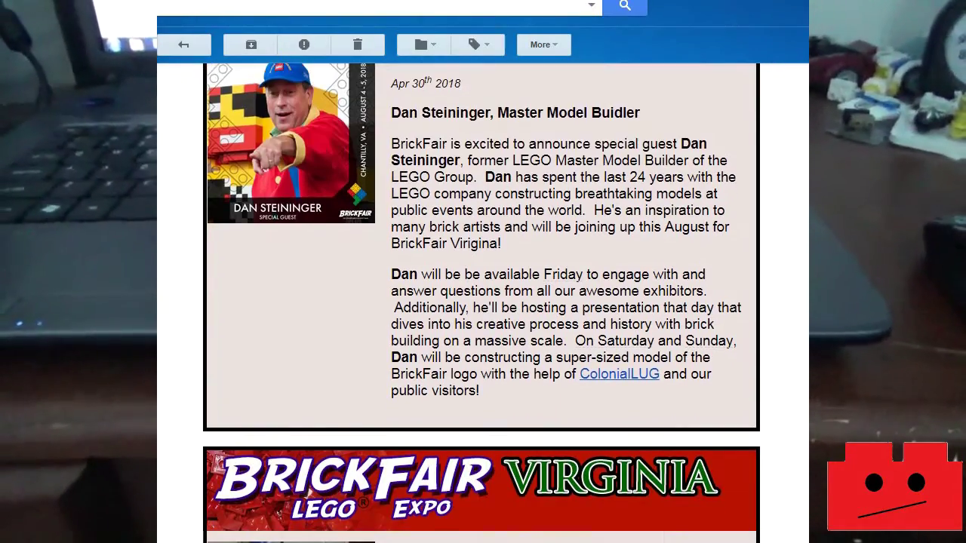
{"action": "scroll", "coordinate": [483, 302], "scroll_direction": "down", "scroll_amount": 3}
{"action": "scroll", "coordinate": [483, 302], "scroll_direction": "down", "scroll_amount": 2}
{"action": "scroll", "coordinate": [483, 302], "scroll_direction": "down", "scroll_amount": 2}
{"action": "scroll", "coordinate": [483, 302], "scroll_direction": "down", "scroll_amount": 2}
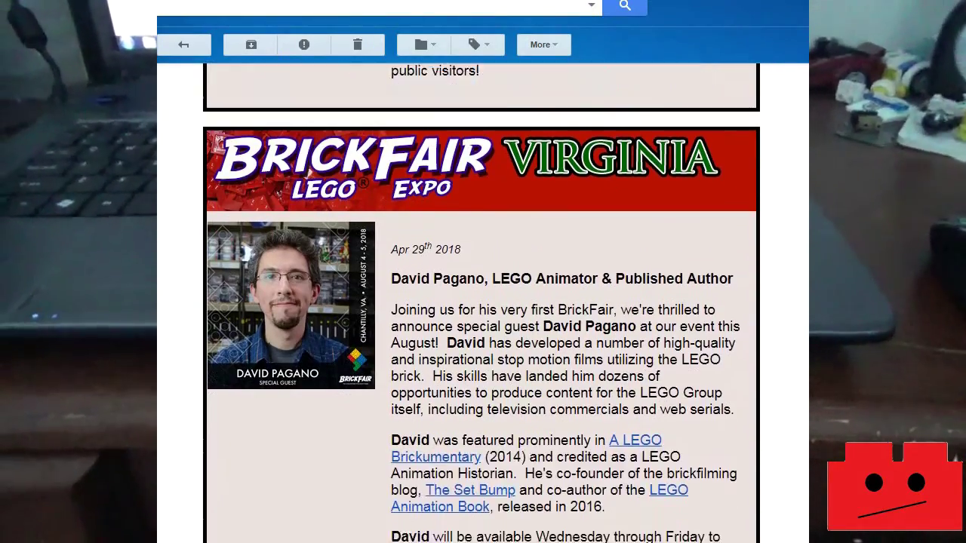
{"action": "scroll", "coordinate": [483, 302], "scroll_direction": "down", "scroll_amount": 2}
{"action": "scroll", "coordinate": [483, 302], "scroll_direction": "down", "scroll_amount": 1}
{"action": "scroll", "coordinate": [483, 302], "scroll_direction": "down", "scroll_amount": 3}
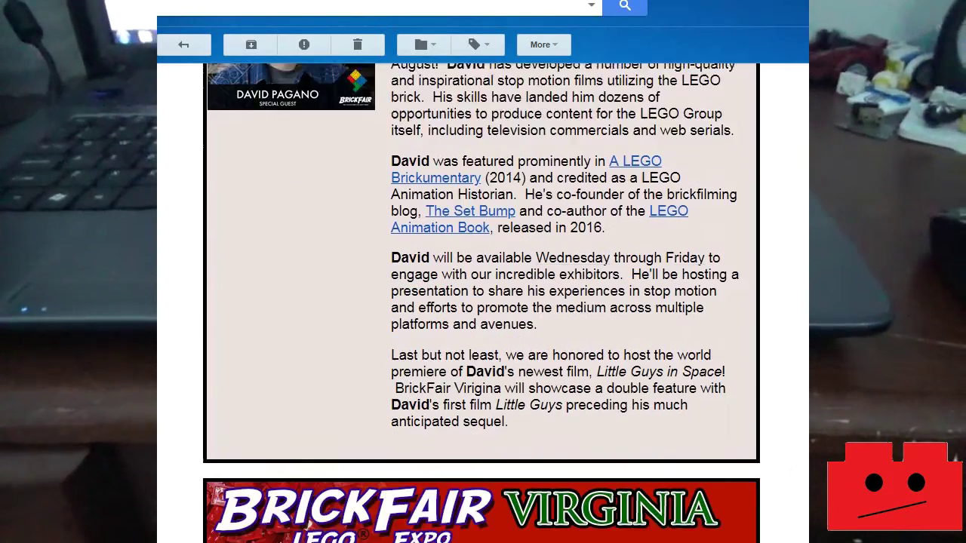
{"action": "scroll", "coordinate": [483, 302], "scroll_direction": "down", "scroll_amount": 2}
{"action": "scroll", "coordinate": [483, 302], "scroll_direction": "down", "scroll_amount": 2}
{"action": "scroll", "coordinate": [483, 302], "scroll_direction": "down", "scroll_amount": 2}
{"action": "scroll", "coordinate": [483, 302], "scroll_direction": "down", "scroll_amount": 1}
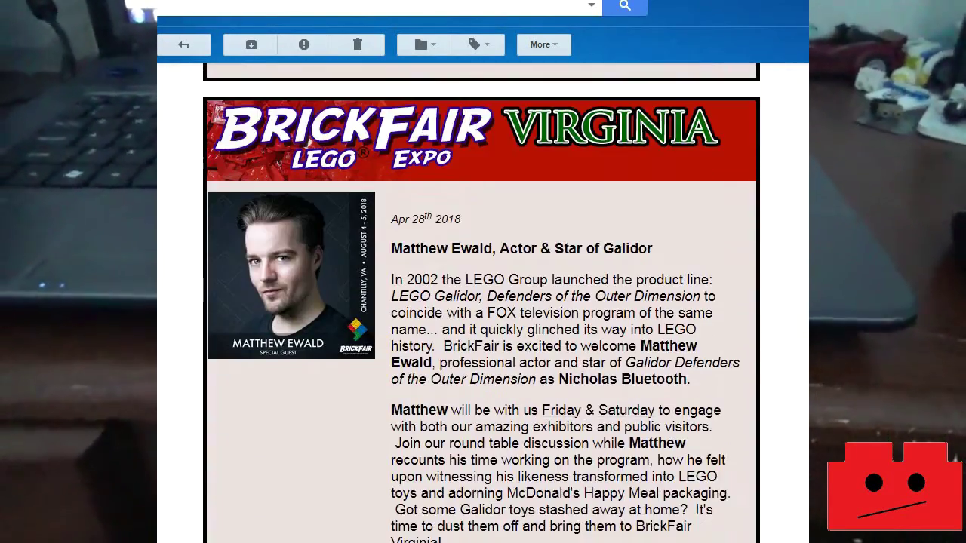
{"action": "scroll", "coordinate": [483, 301], "scroll_direction": "down", "scroll_amount": 2}
{"action": "scroll", "coordinate": [483, 302], "scroll_direction": "down", "scroll_amount": 2}
{"action": "scroll", "coordinate": [483, 301], "scroll_direction": "down", "scroll_amount": 2}
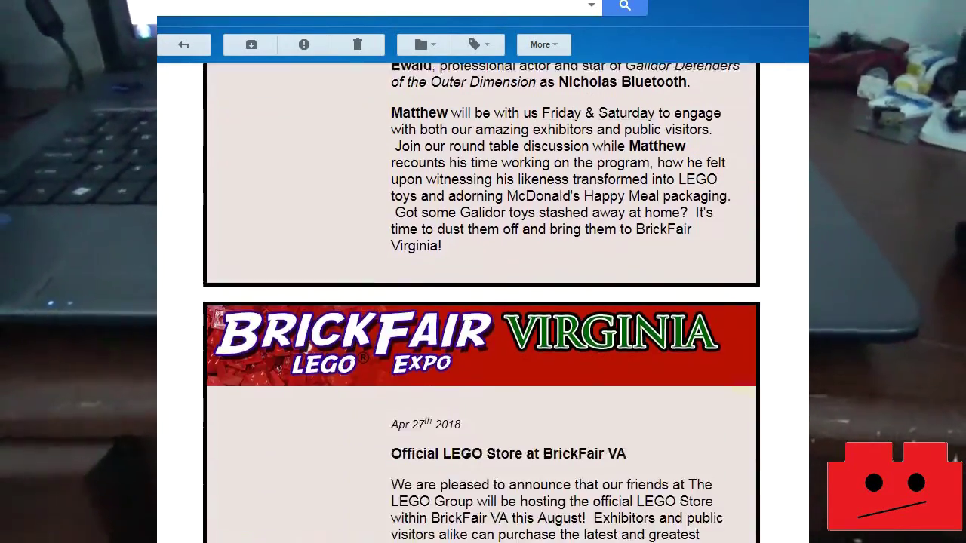
{"action": "scroll", "coordinate": [483, 301], "scroll_direction": "down", "scroll_amount": 2}
{"action": "scroll", "coordinate": [483, 302], "scroll_direction": "down", "scroll_amount": 2}
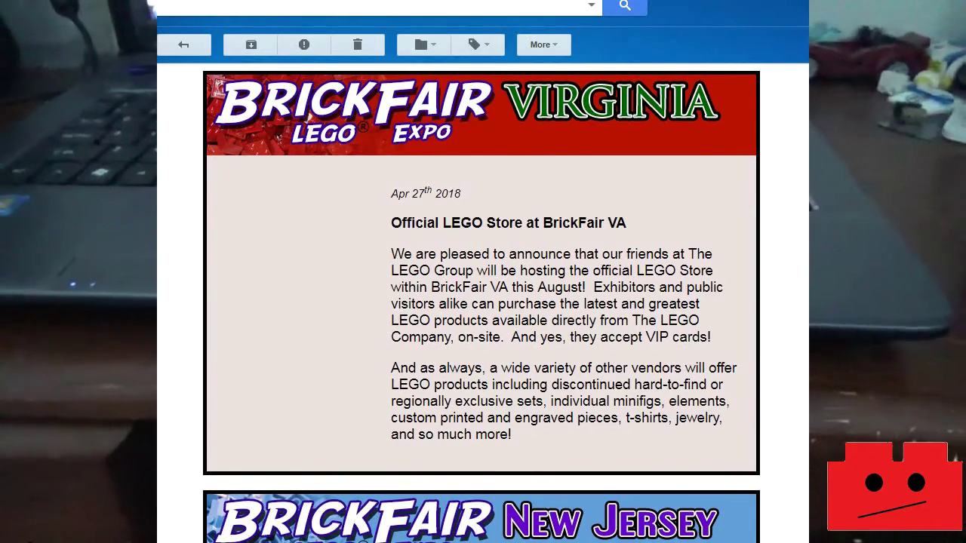
{"action": "scroll", "coordinate": [483, 301], "scroll_direction": "down", "scroll_amount": 1}
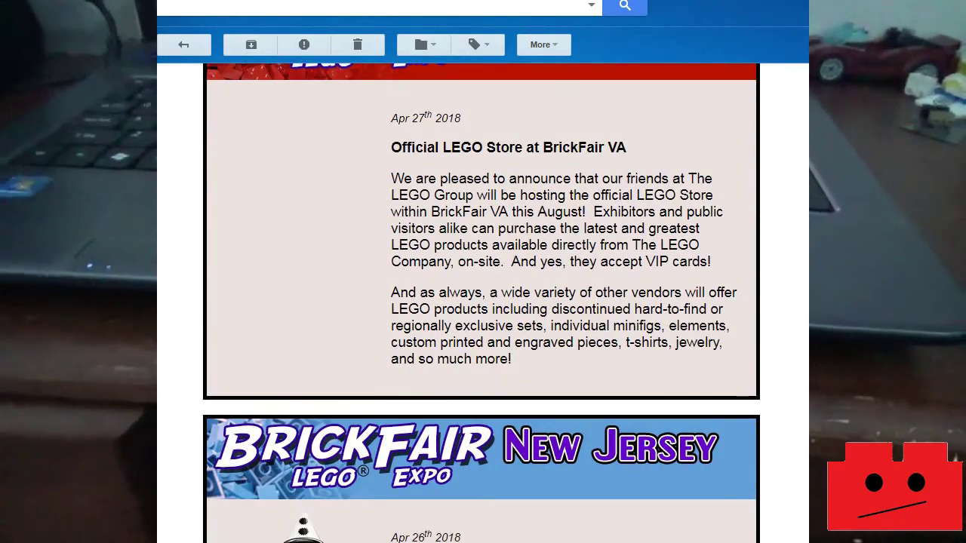